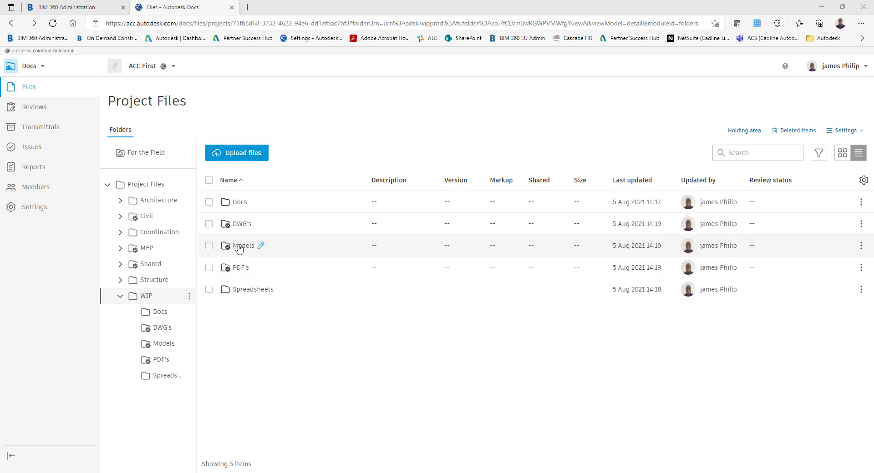
Open the DWG's folder in WIP and start uploading files from the computer.
{"action": "left_click", "coordinate": [242, 224]}
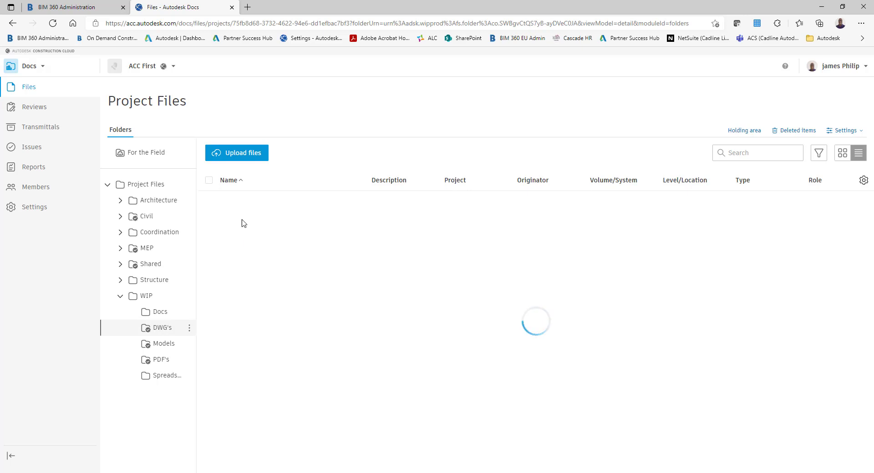
{"action": "left_click", "coordinate": [245, 154]}
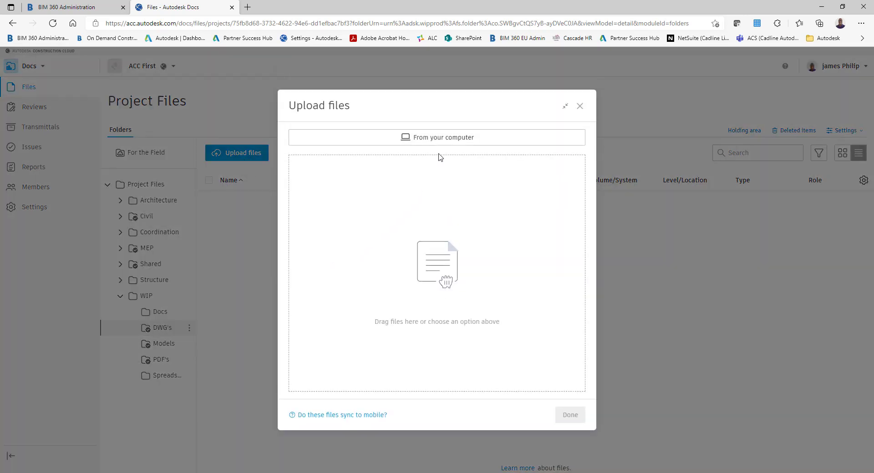
{"action": "left_click", "coordinate": [444, 144]}
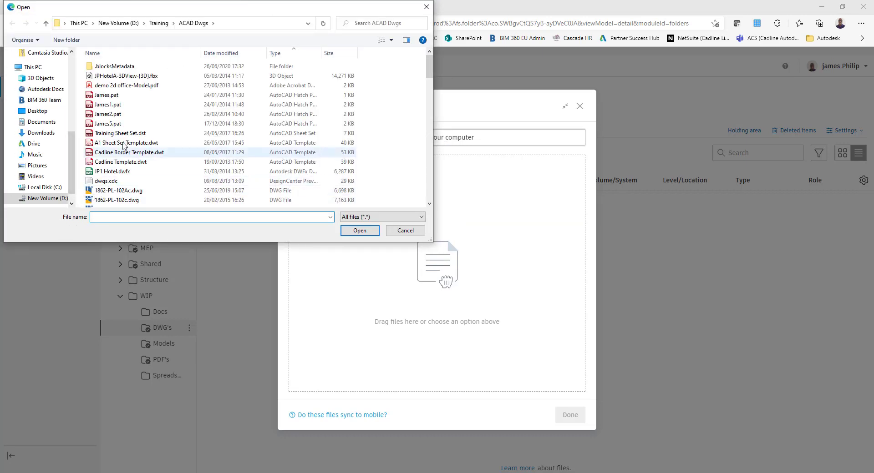
Add the drawings from 1862-PL-102Ac.dwg through blocks1.dwg in the Training\ACAD Dwgs folder to the upload.
{"action": "left_click", "coordinate": [159, 23]}
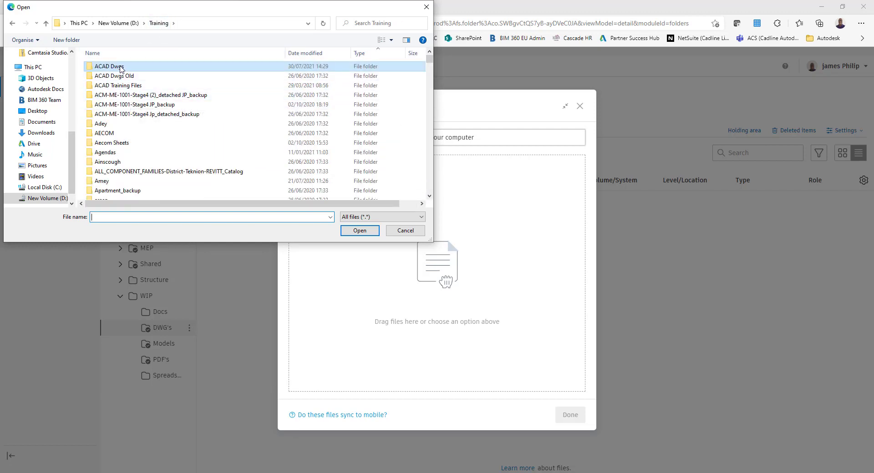
{"action": "double_click", "coordinate": [121, 69]}
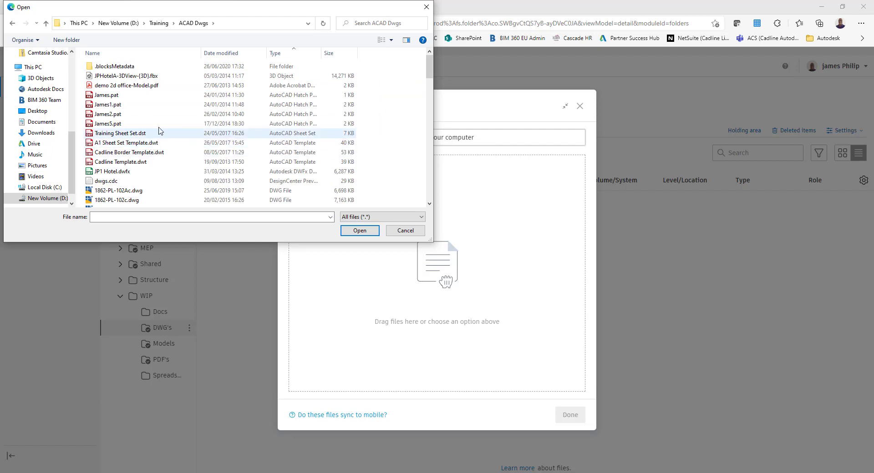
{"action": "left_click", "coordinate": [275, 53]}
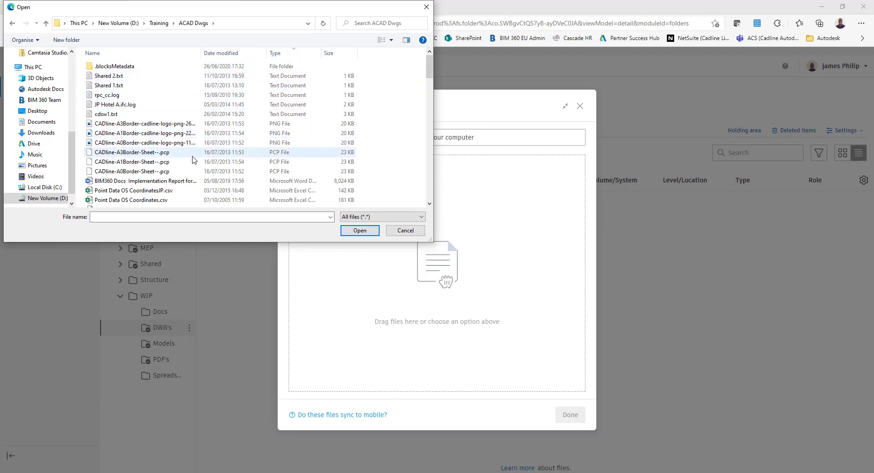
{"action": "scroll", "coordinate": [192, 159], "scroll_direction": "down", "scroll_amount": 5}
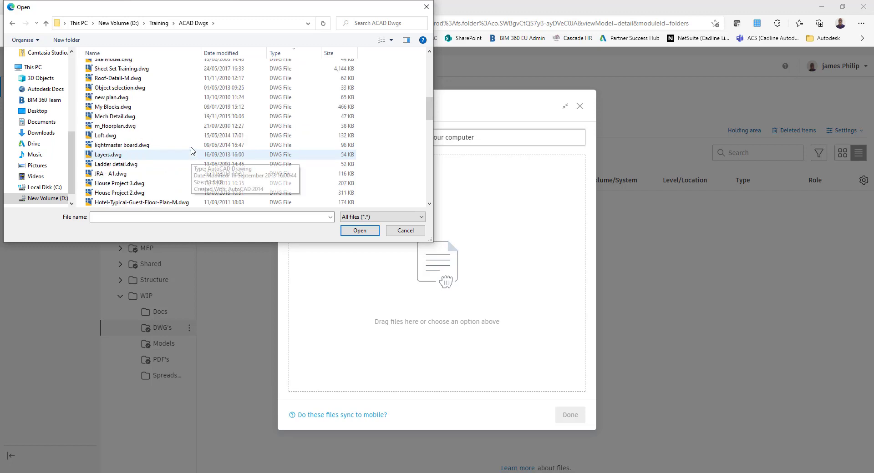
{"action": "left_click", "coordinate": [282, 54]}
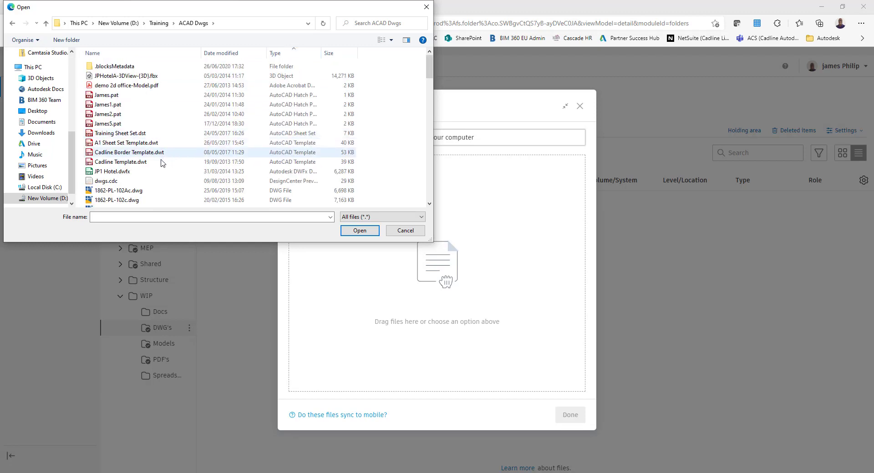
{"action": "left_click", "coordinate": [129, 191]}
{"action": "left_click_drag", "start_coordinate": [427, 81], "coordinate": [430, 94]}
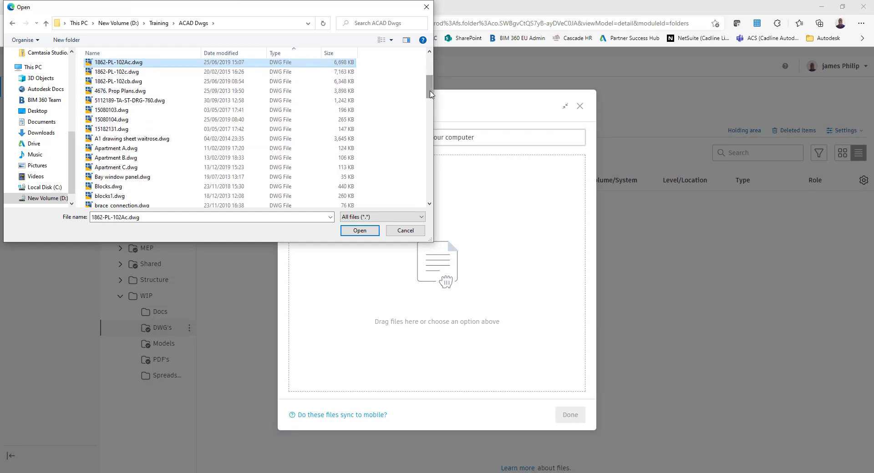
{"action": "left_click", "coordinate": [117, 200], "text": "shift"}
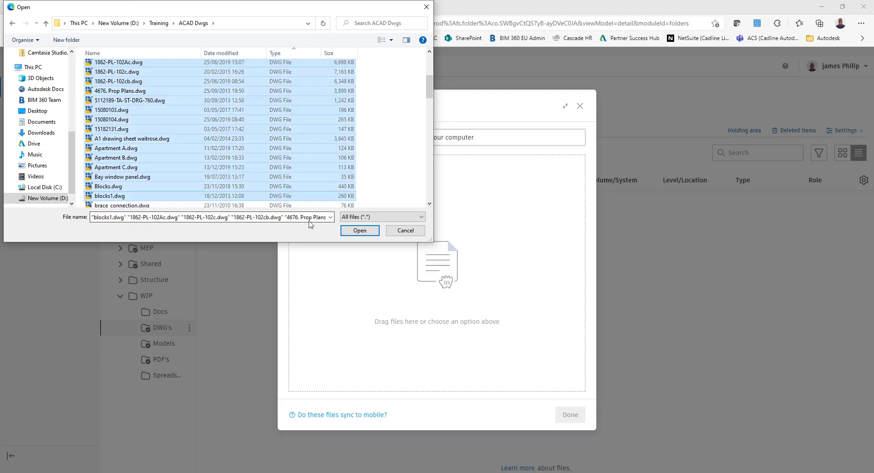
{"action": "left_click", "coordinate": [364, 228]}
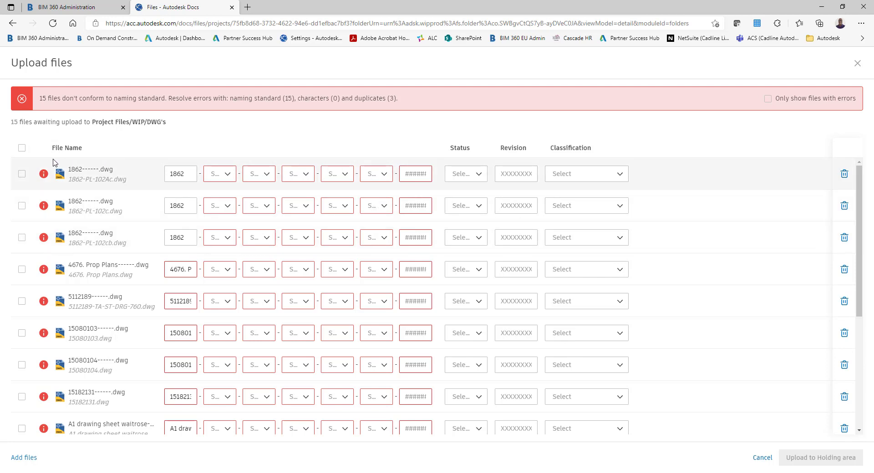
Start a bulk rename of all files awaiting upload and set their Project field to 1862.
{"action": "left_click", "coordinate": [22, 149]}
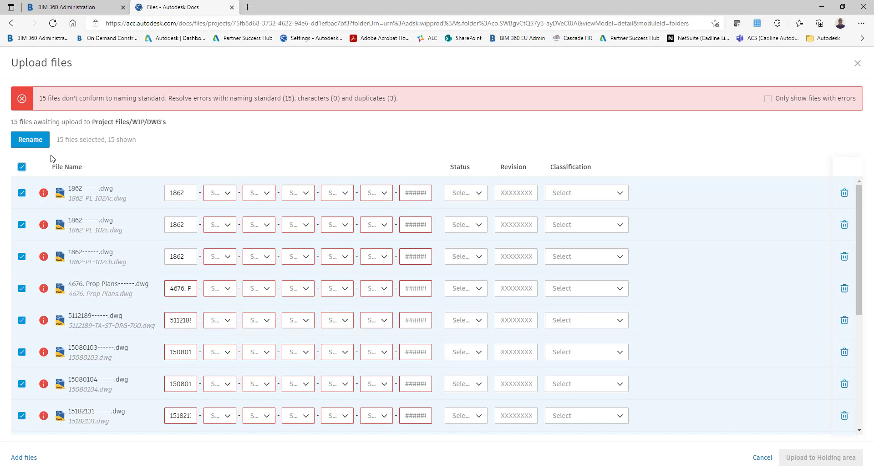
{"action": "left_click", "coordinate": [31, 139]}
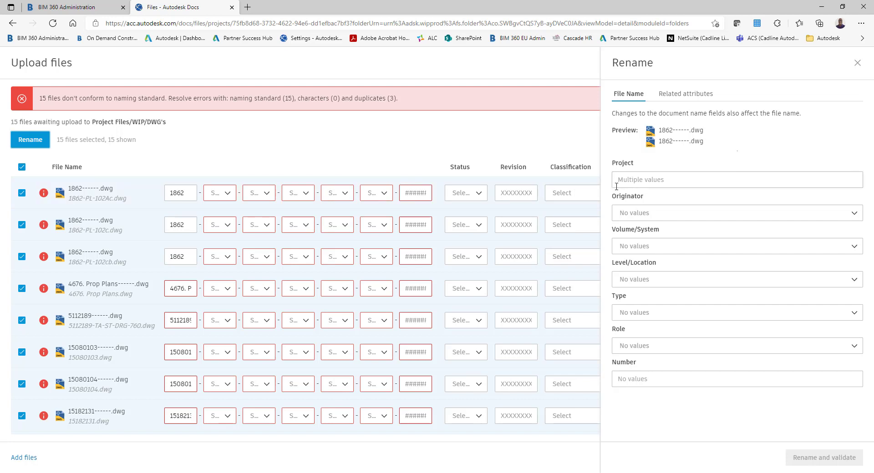
{"action": "left_click", "coordinate": [637, 181]}
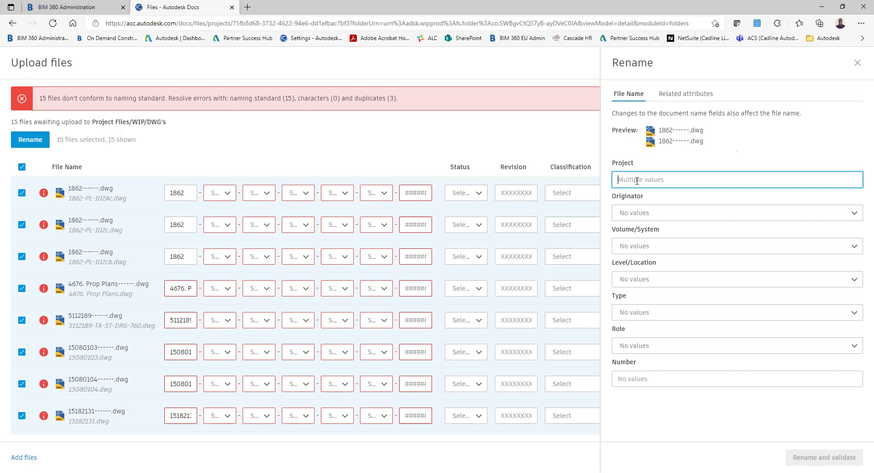
{"action": "type", "text": "1"}
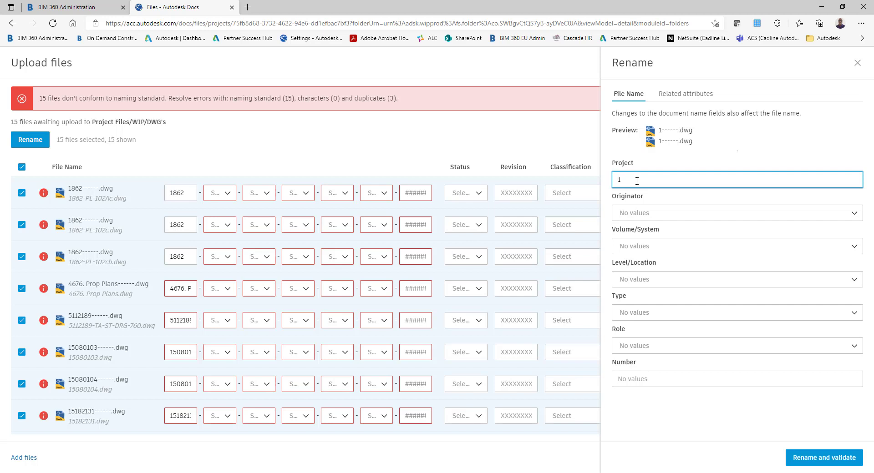
{"action": "type", "text": "862"}
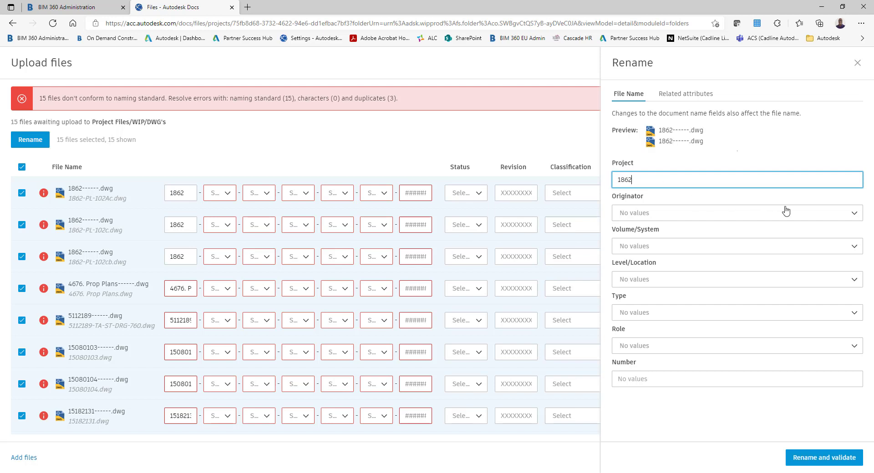
Set the bulk rename's Originator to JHP, Volume/System to ZZ and Level/Location to 00.
{"action": "left_click", "coordinate": [856, 213]}
{"action": "left_click", "coordinate": [636, 230]}
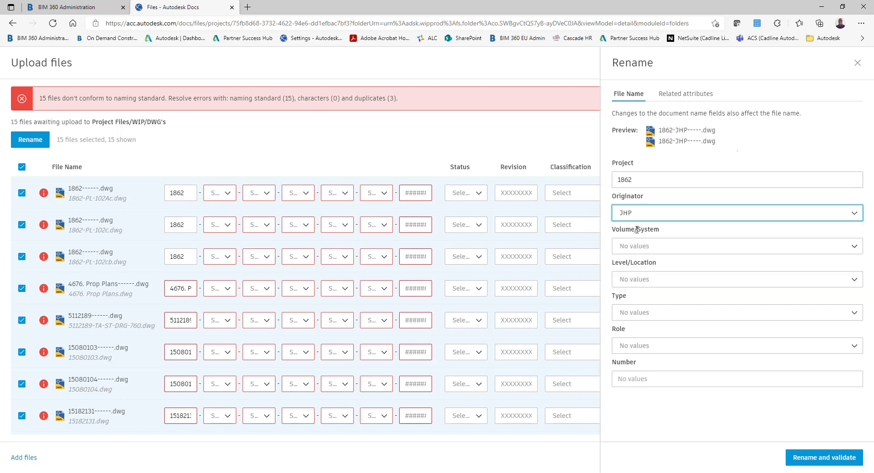
{"action": "left_click", "coordinate": [855, 249]}
{"action": "left_click", "coordinate": [630, 261]}
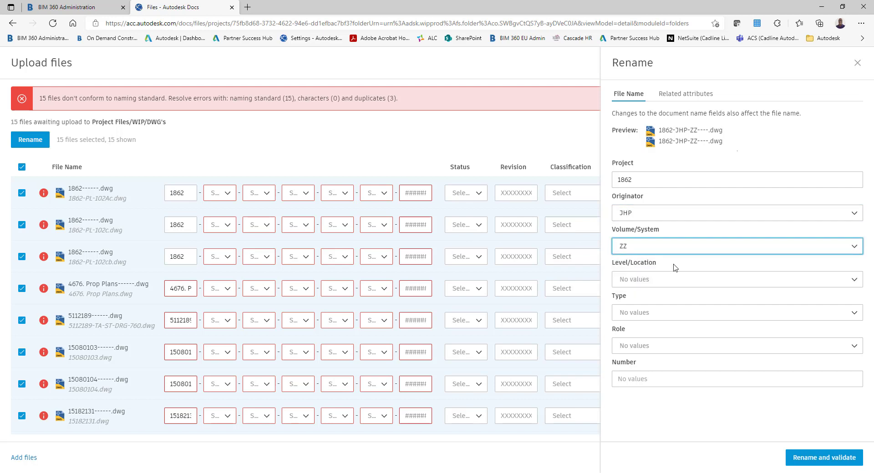
{"action": "left_click", "coordinate": [856, 282]}
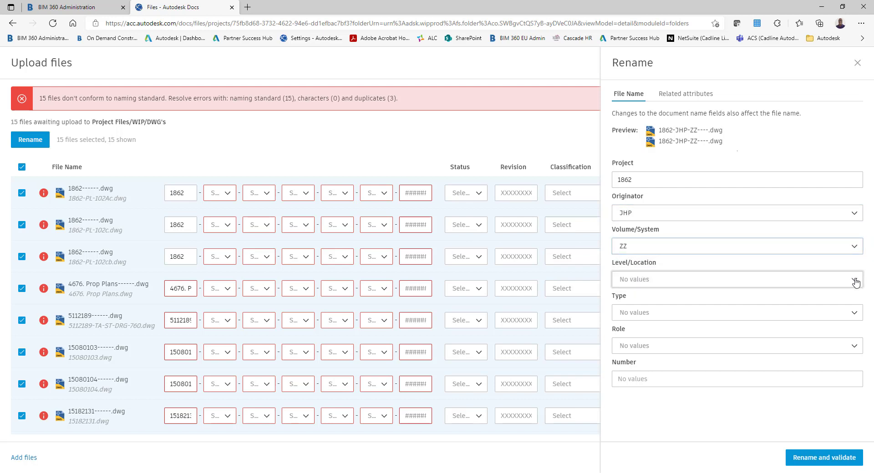
{"action": "left_click", "coordinate": [622, 332]}
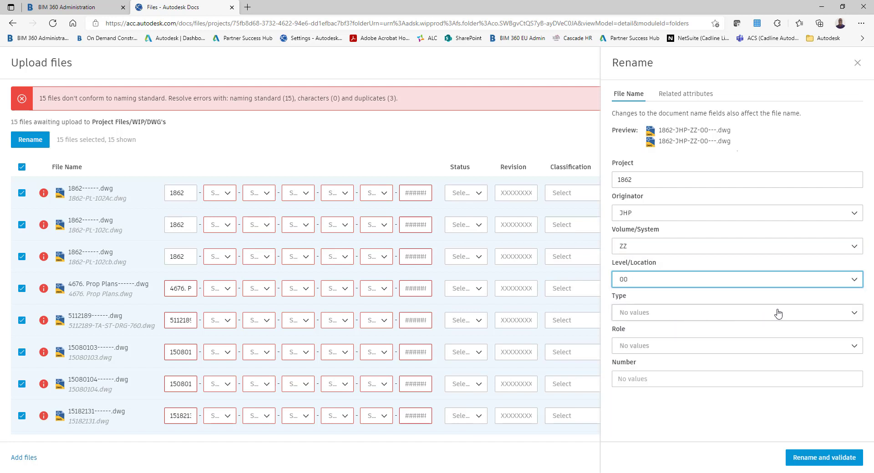
Set the bulk rename's Type to DR and Role to A.
{"action": "left_click", "coordinate": [852, 314]}
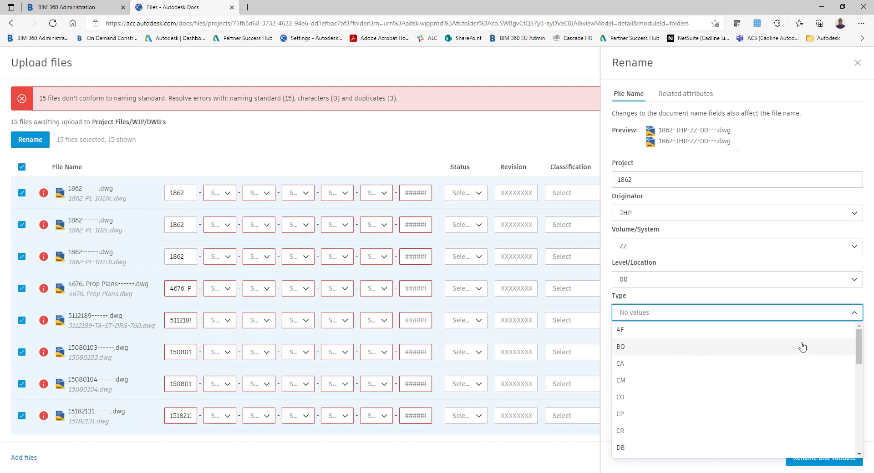
{"action": "left_click_drag", "start_coordinate": [859, 348], "coordinate": [860, 364]}
{"action": "left_click", "coordinate": [622, 413]}
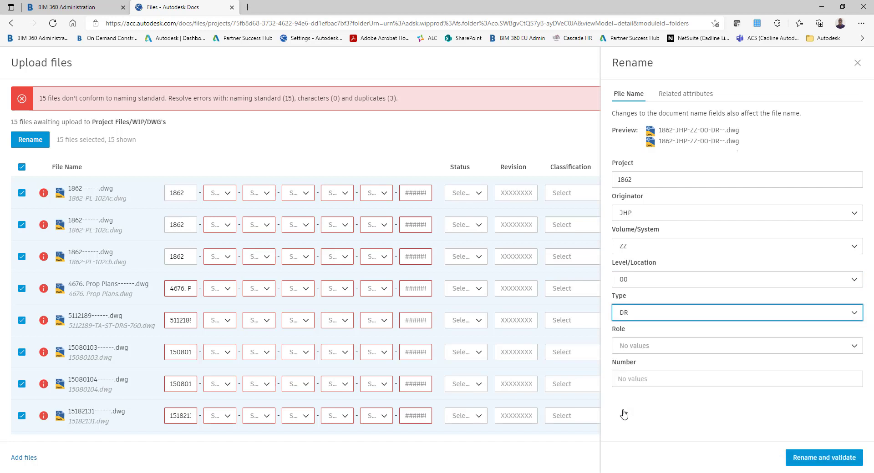
{"action": "left_click", "coordinate": [858, 349]}
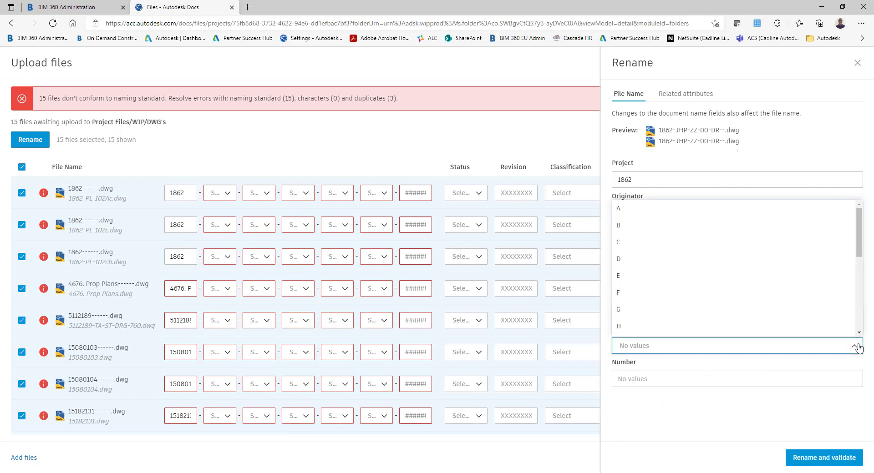
{"action": "left_click", "coordinate": [623, 210]}
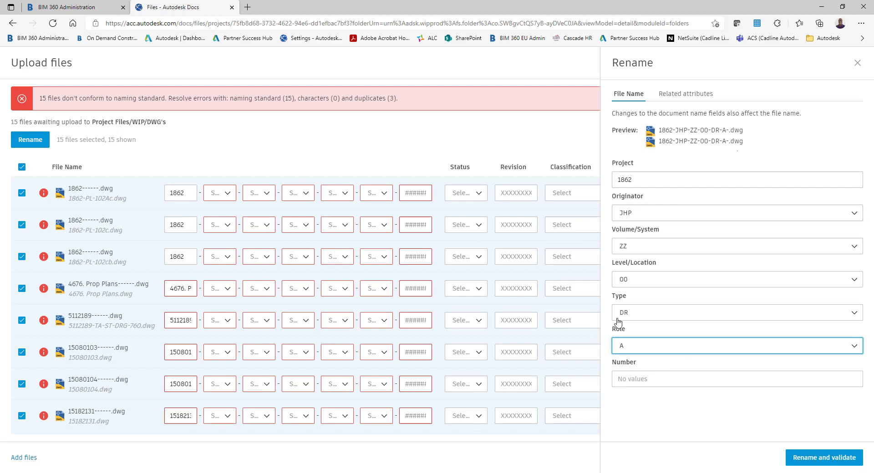
Set the bulk rename's Number to 1201, then rename and validate the selected files.
{"action": "left_click", "coordinate": [632, 381]}
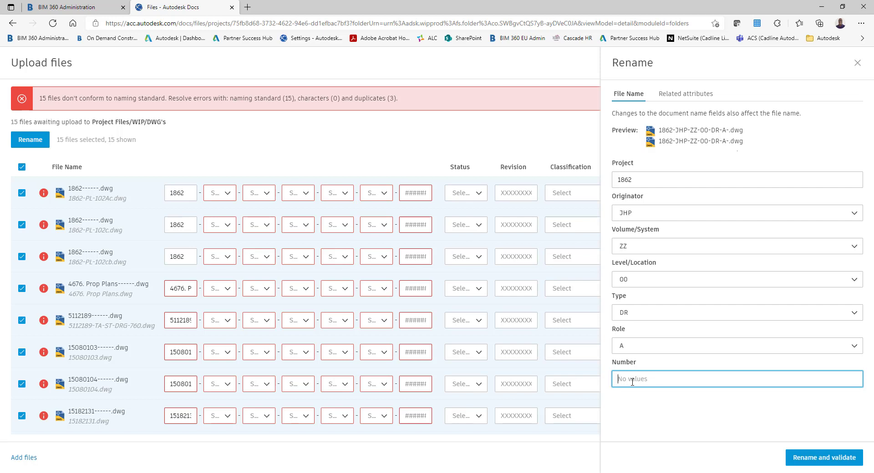
{"action": "type", "text": "1202"}
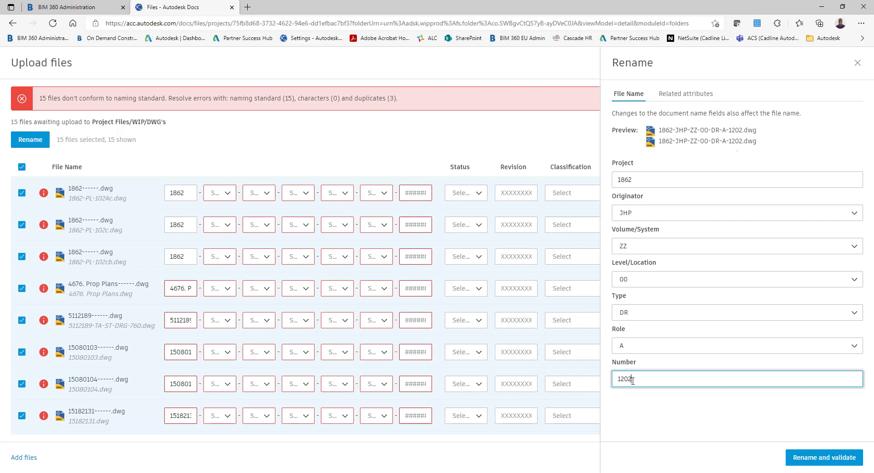
{"action": "key", "text": "BackSpace"}
{"action": "type", "text": "1"}
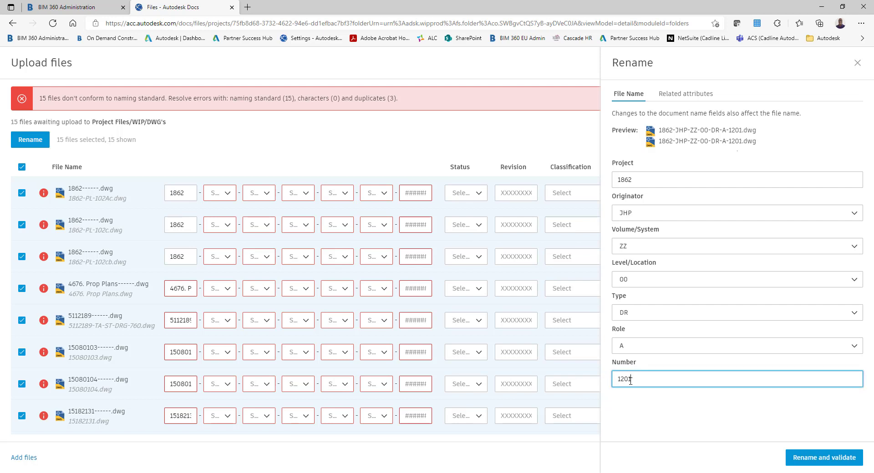
{"action": "left_click", "coordinate": [813, 457]}
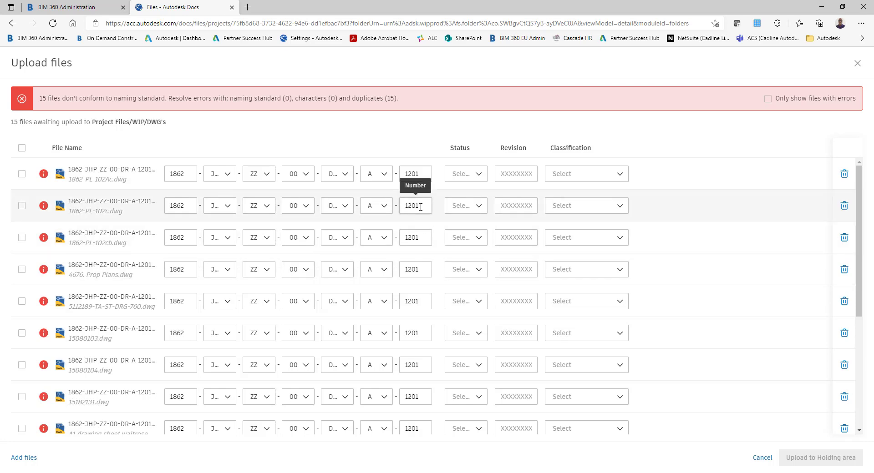
Set the Number of 1862-PL-102c.dwg to 1202 and of 1862-PL-102cb.dwg to 1203.
{"action": "left_click_drag", "start_coordinate": [420, 207], "coordinate": [416, 208]}
{"action": "type", "text": "2"}
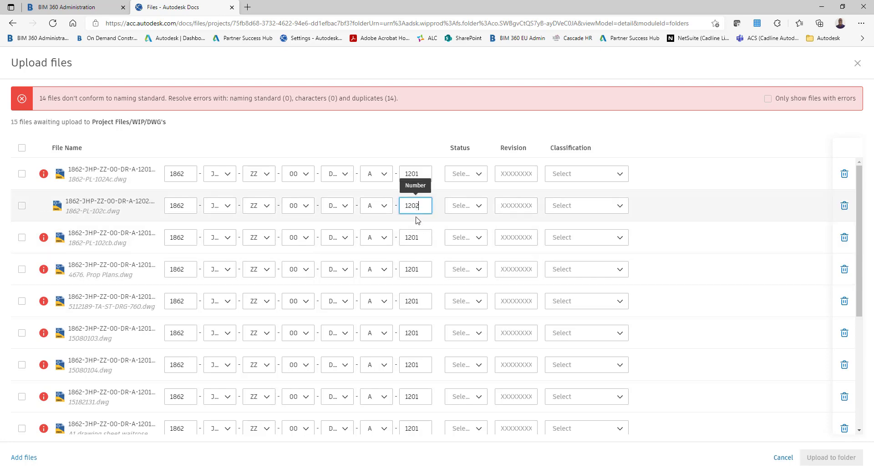
{"action": "left_click_drag", "start_coordinate": [419, 239], "coordinate": [415, 239]}
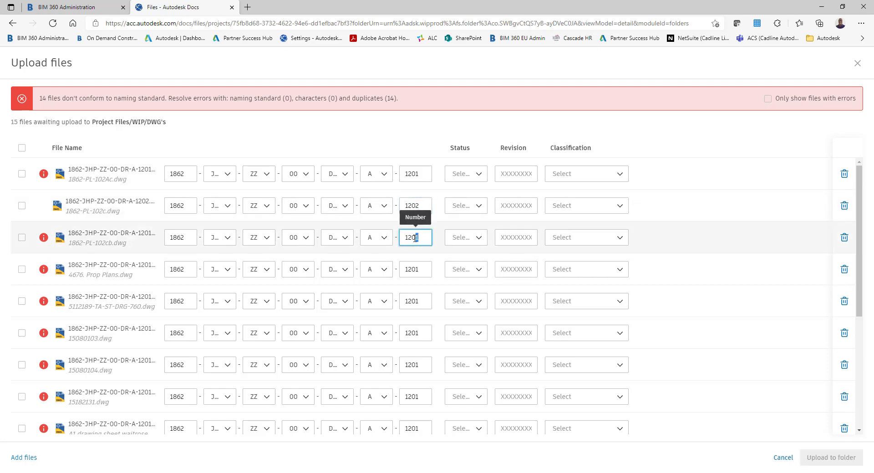
{"action": "type", "text": "3"}
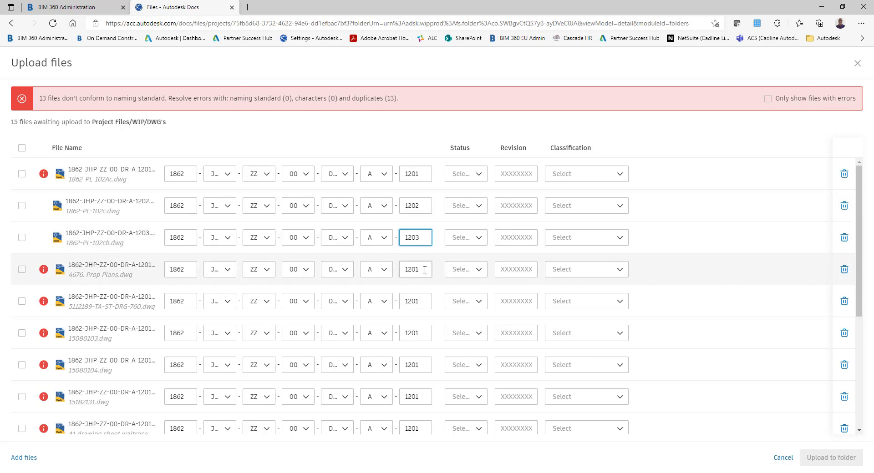
Set the Number of 4676. Prop Plans.dwg to 1204 and of 5112189-TA-ST-DRG-760.dwg to 1205.
{"action": "left_click", "coordinate": [419, 269]}
{"action": "left_click_drag", "start_coordinate": [419, 269], "coordinate": [415, 269]}
{"action": "type", "text": "4"}
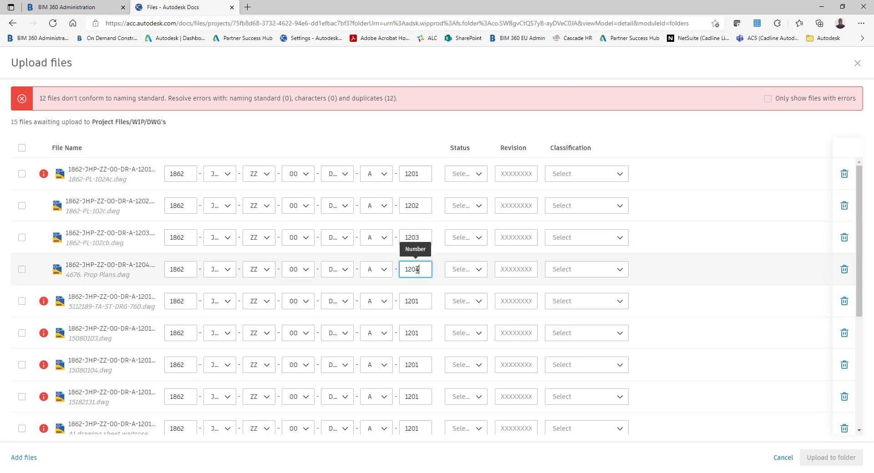
{"action": "left_click", "coordinate": [423, 299]}
{"action": "double_click", "coordinate": [424, 299]}
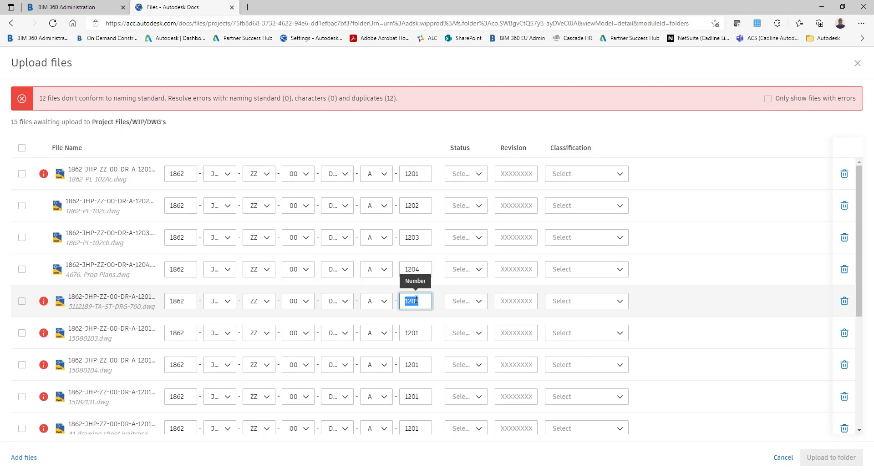
{"action": "mouse_move", "coordinate": [418, 300]}
{"action": "left_mouse_down"}
{"action": "mouse_move", "coordinate": [406, 300]}
{"action": "mouse_move", "coordinate": [417, 300]}
{"action": "left_mouse_up"}
{"action": "left_click", "coordinate": [417, 299]}
{"action": "type", "text": "5"}
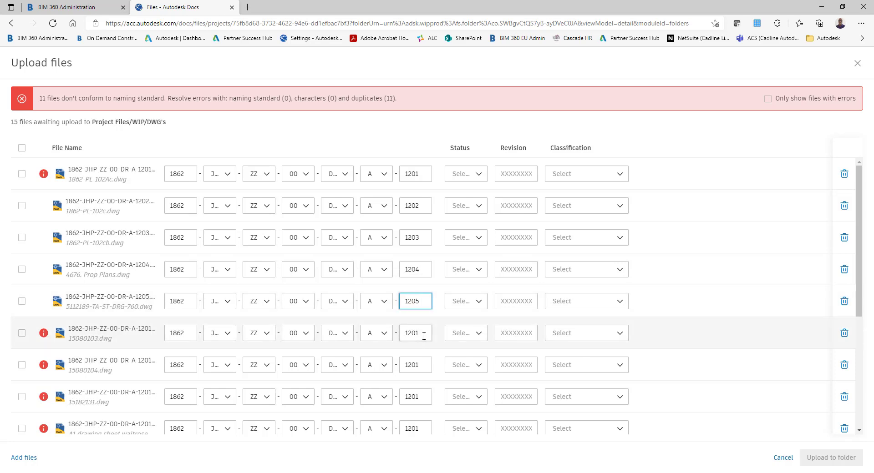
Set the Number of 15080103.dwg to 1206 and of 15080104.dwg to 1207.
{"action": "left_click", "coordinate": [420, 335]}
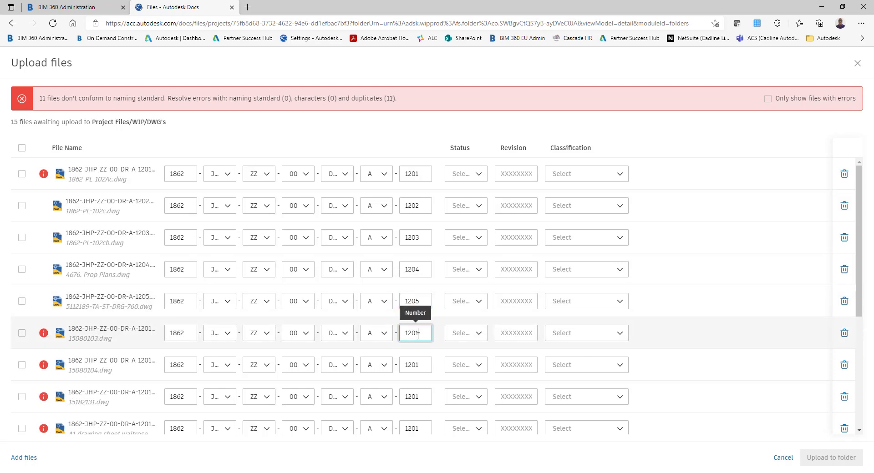
{"action": "left_click_drag", "start_coordinate": [415, 336], "coordinate": [421, 335]}
{"action": "type", "text": "6"}
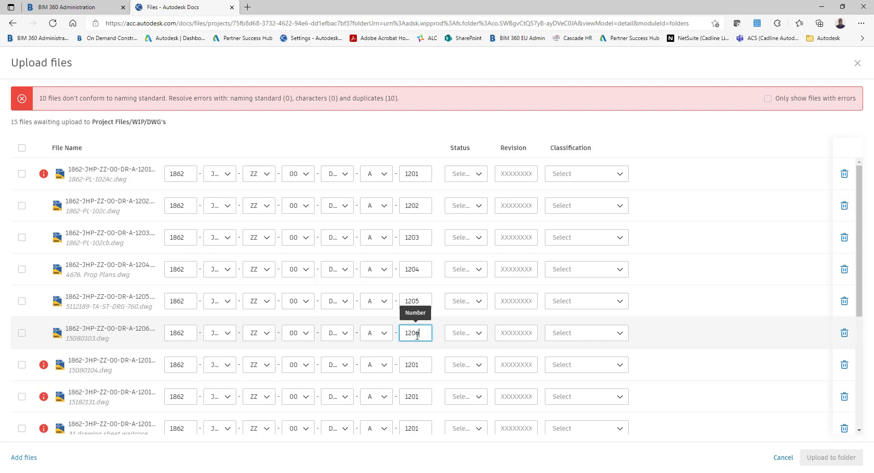
{"action": "double_click", "coordinate": [417, 364]}
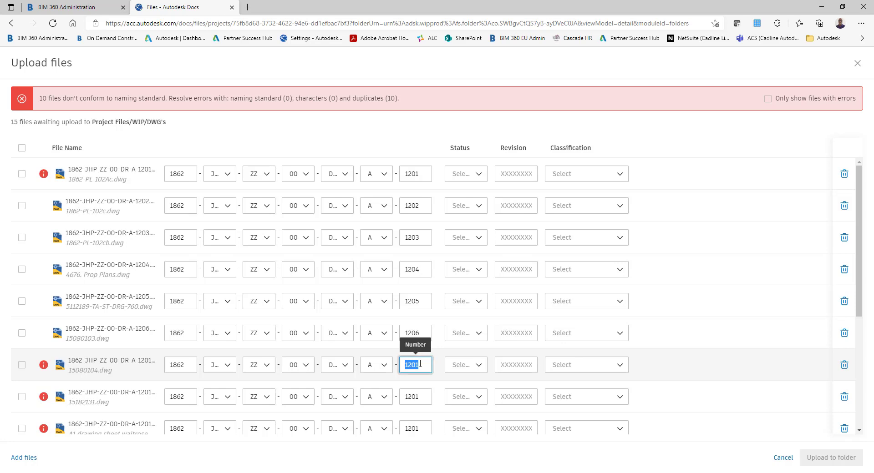
{"action": "left_click", "coordinate": [419, 364]}
{"action": "left_click_drag", "start_coordinate": [419, 364], "coordinate": [415, 365]}
{"action": "type", "text": "7"}
Set the Number of 15182131.dwg to 1208 and of the A1 drawing sheet waitrose file to 1209.
{"action": "left_click", "coordinate": [419, 396]}
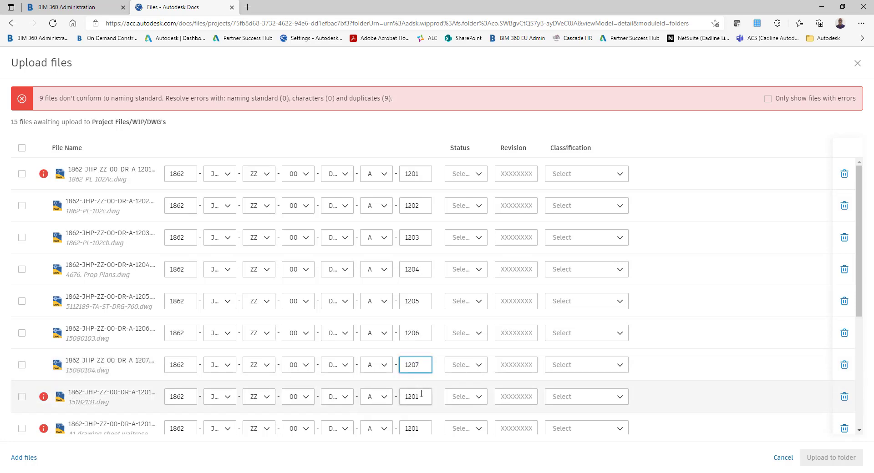
{"action": "left_click_drag", "start_coordinate": [419, 396], "coordinate": [415, 395]}
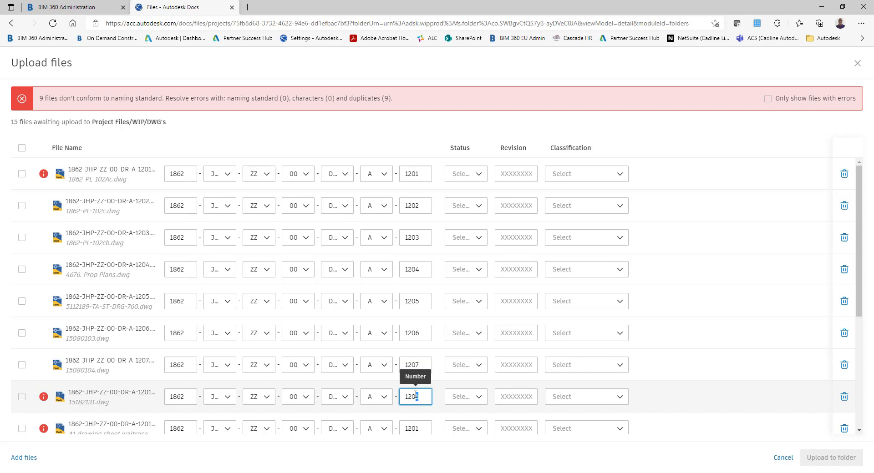
{"action": "type", "text": "8"}
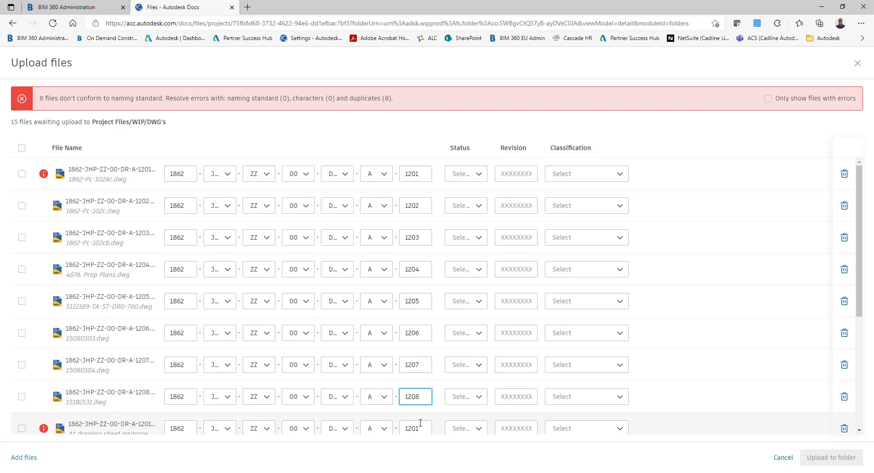
{"action": "left_click", "coordinate": [419, 430]}
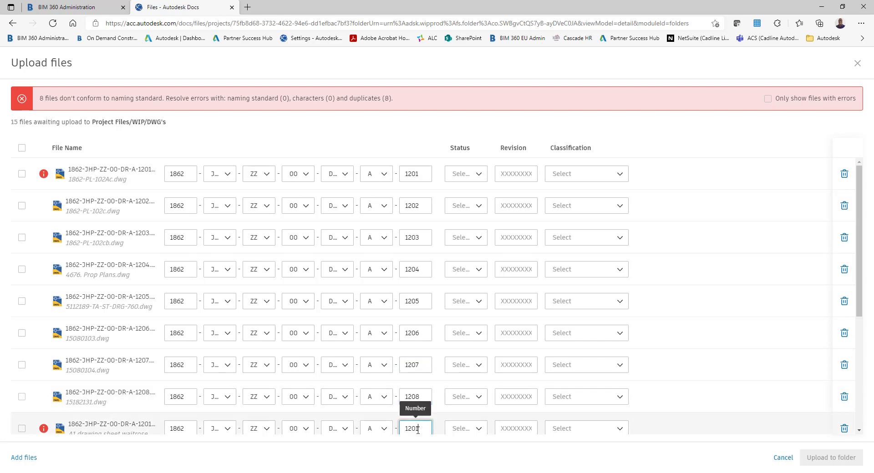
{"action": "left_click_drag", "start_coordinate": [417, 429], "coordinate": [418, 270]}
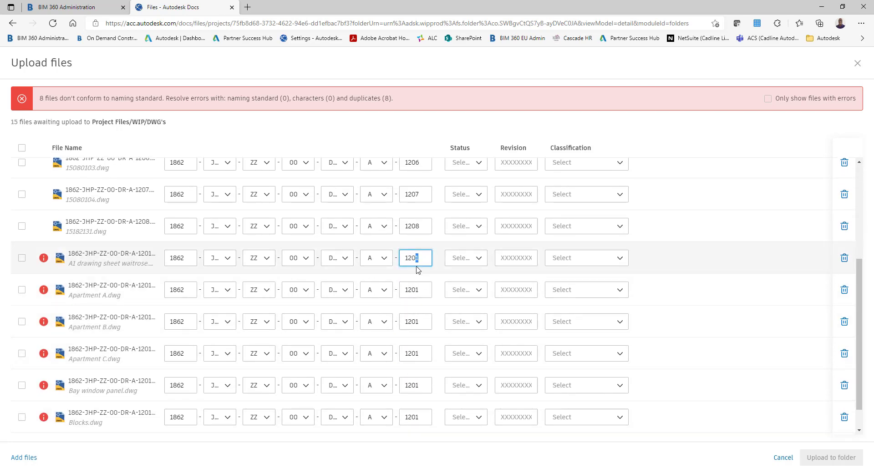
{"action": "type", "text": "9"}
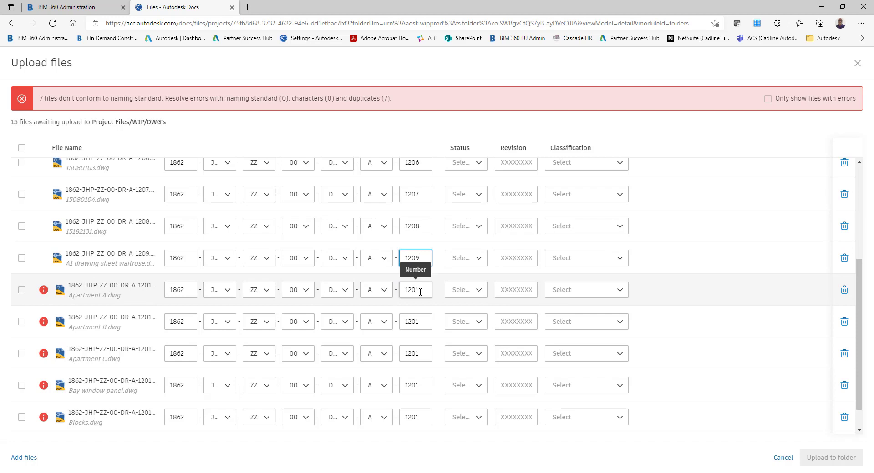
Set the Number of Apartment A.dwg to 1210 and of Apartment B.dwg to 1211.
{"action": "left_click_drag", "start_coordinate": [420, 292], "coordinate": [414, 294]}
{"action": "type", "text": "10"}
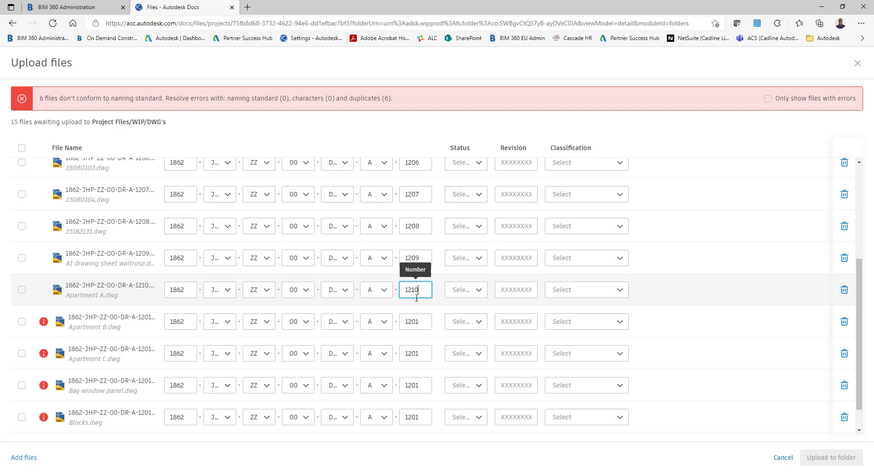
{"action": "double_click", "coordinate": [419, 319]}
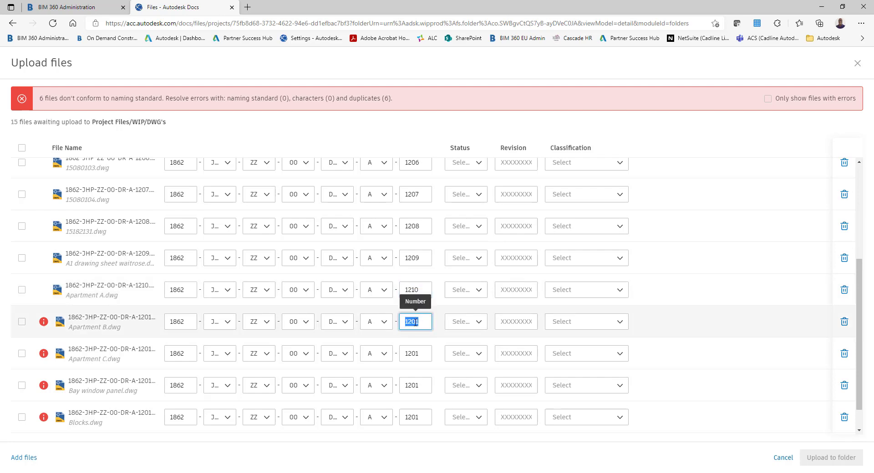
{"action": "left_click", "coordinate": [415, 323]}
{"action": "left_click_drag", "start_coordinate": [415, 322], "coordinate": [413, 323]}
{"action": "type", "text": "1"}
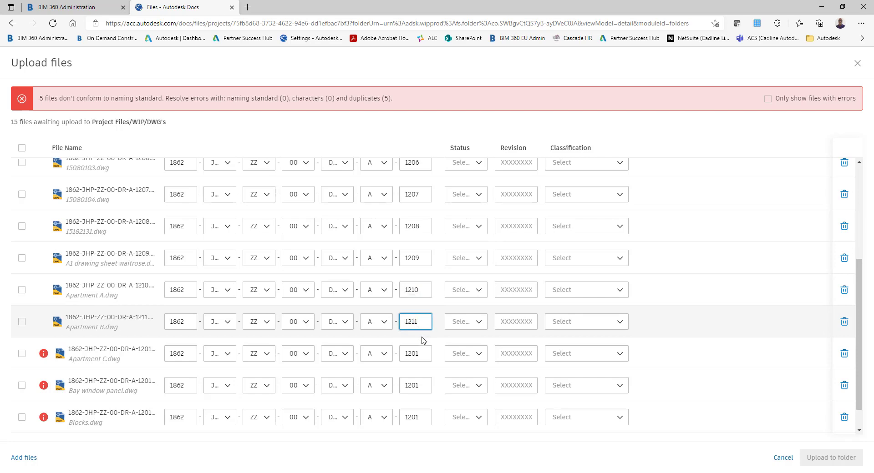
Set the Number of Apartment C.dwg to 1212 and of Bay window panel.dwg to 1213.
{"action": "left_click", "coordinate": [420, 356]}
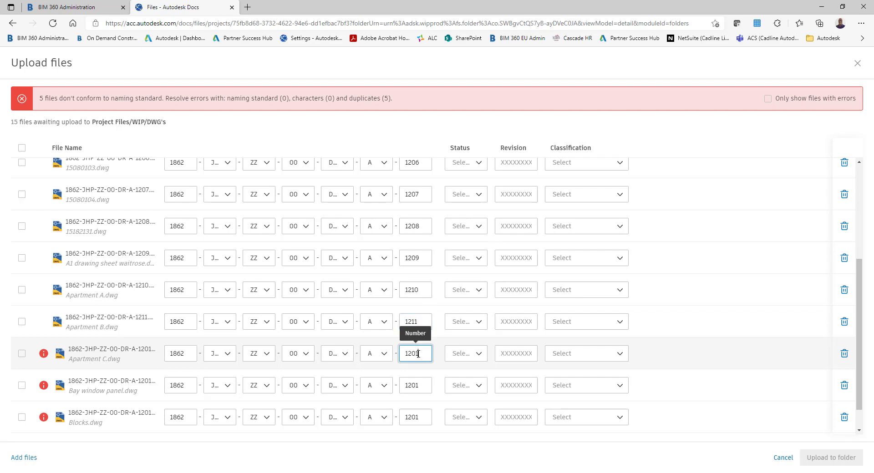
{"action": "left_click_drag", "start_coordinate": [417, 354], "coordinate": [412, 354]}
{"action": "type", "text": "12"}
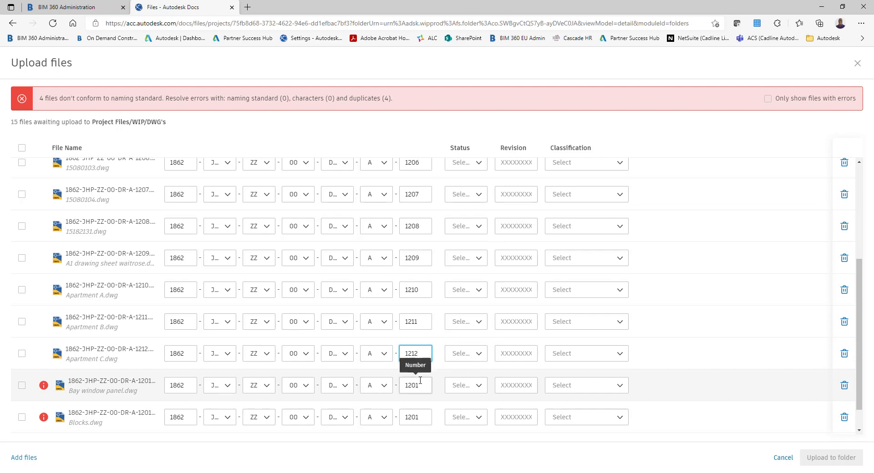
{"action": "left_click_drag", "start_coordinate": [420, 379], "coordinate": [414, 382]}
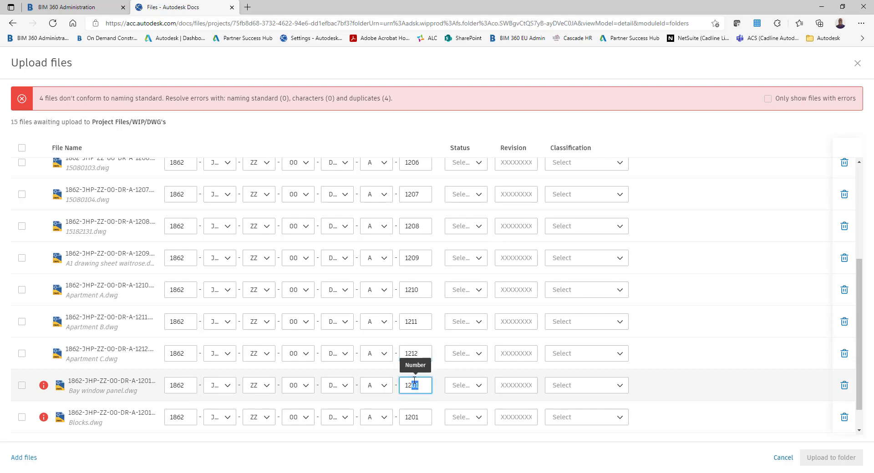
{"action": "type", "text": "1"}
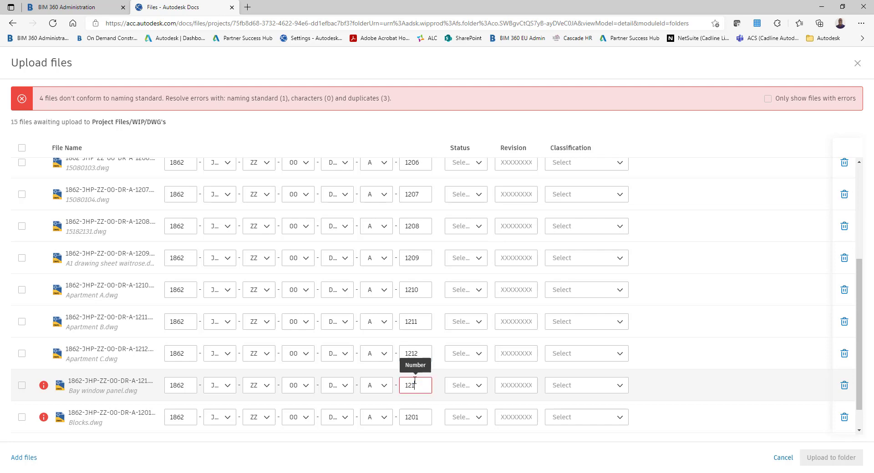
{"action": "type", "text": "3"}
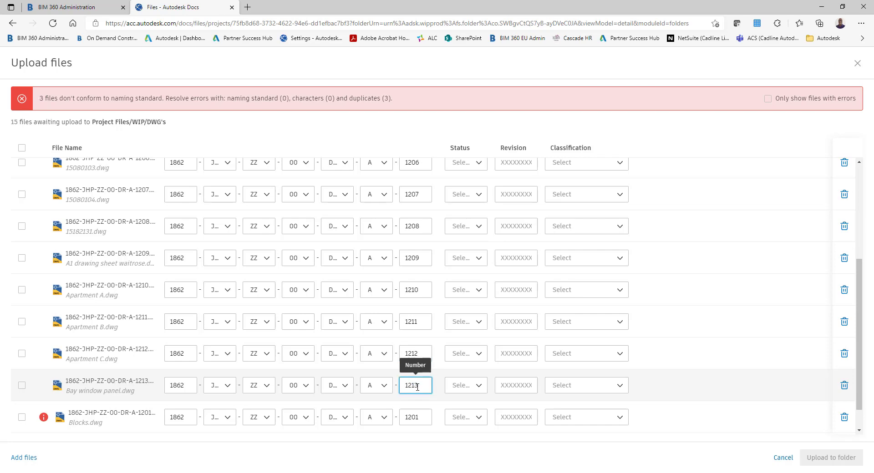
Set the Number of Blocks.dwg to 1214.
{"action": "left_click", "coordinate": [415, 417]}
{"action": "key", "text": "BackSpace"}
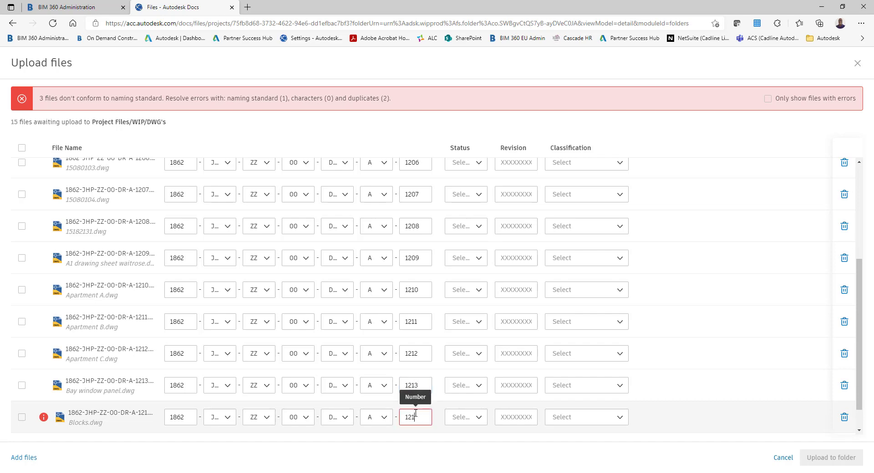
{"action": "type", "text": "4"}
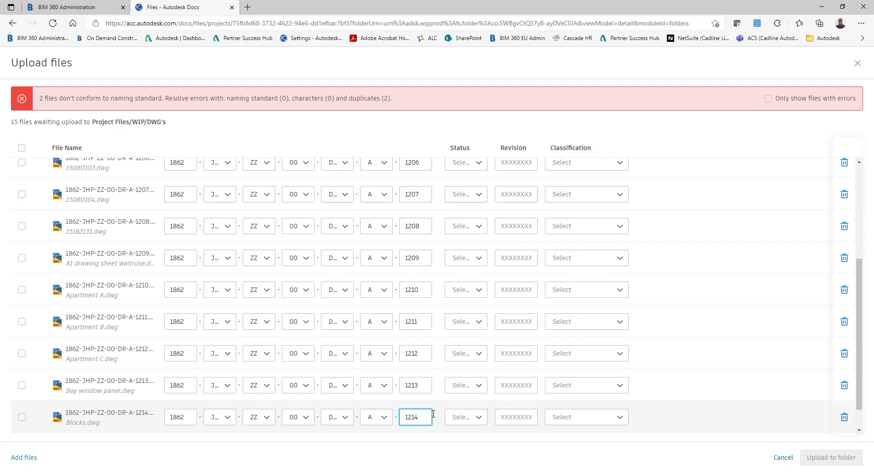
{"action": "left_click", "coordinate": [434, 418]}
Set the Number of blocks1.dwg to 1215 and upload all the renamed files to the DWG's folder.
{"action": "scroll", "coordinate": [434, 417], "scroll_direction": "up", "scroll_amount": 4}
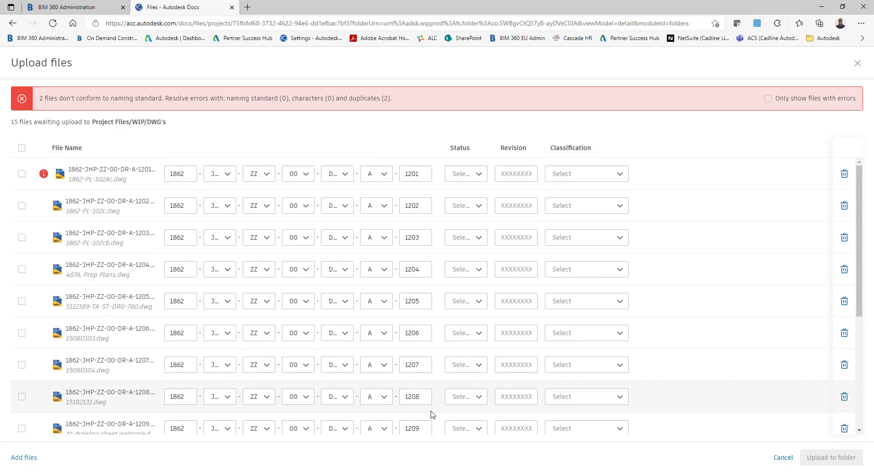
{"action": "scroll", "coordinate": [432, 414], "scroll_direction": "down", "scroll_amount": 5}
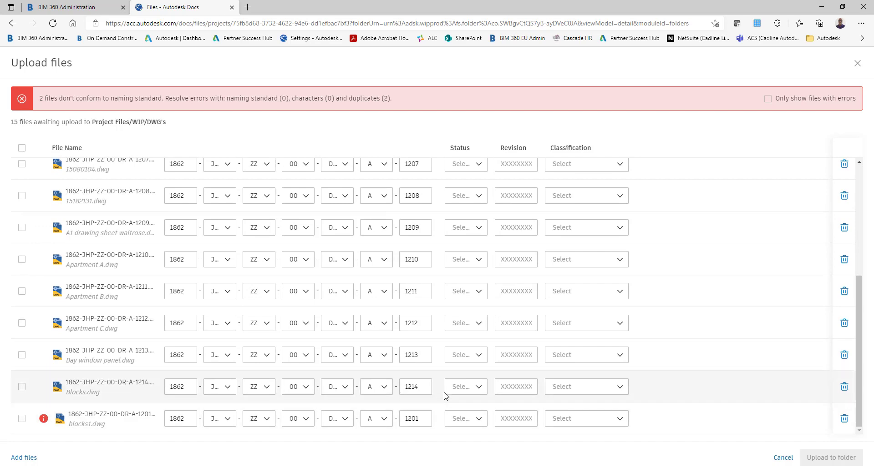
{"action": "left_click", "coordinate": [416, 419]}
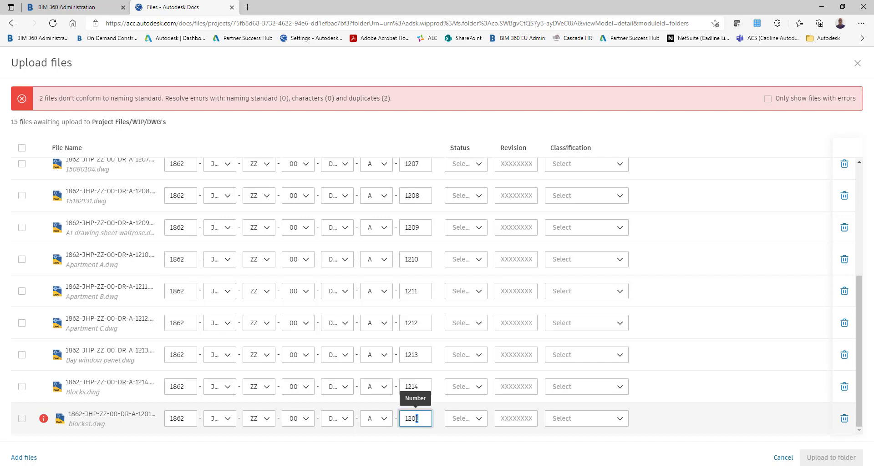
{"action": "left_click_drag", "start_coordinate": [417, 419], "coordinate": [413, 418]}
{"action": "type", "text": "15"}
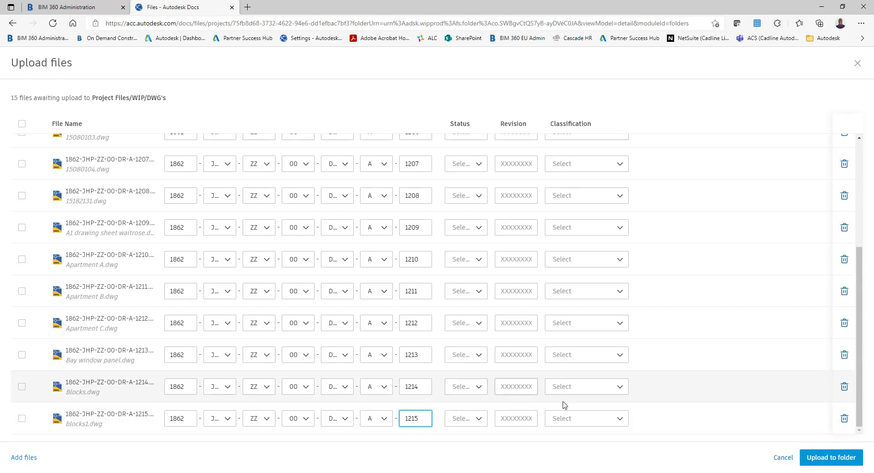
{"action": "left_click", "coordinate": [827, 457]}
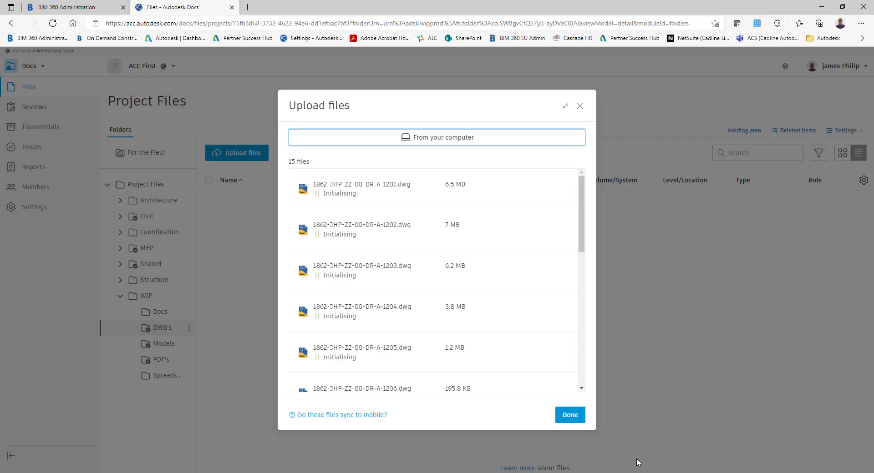
{"action": "left_click", "coordinate": [571, 419]}
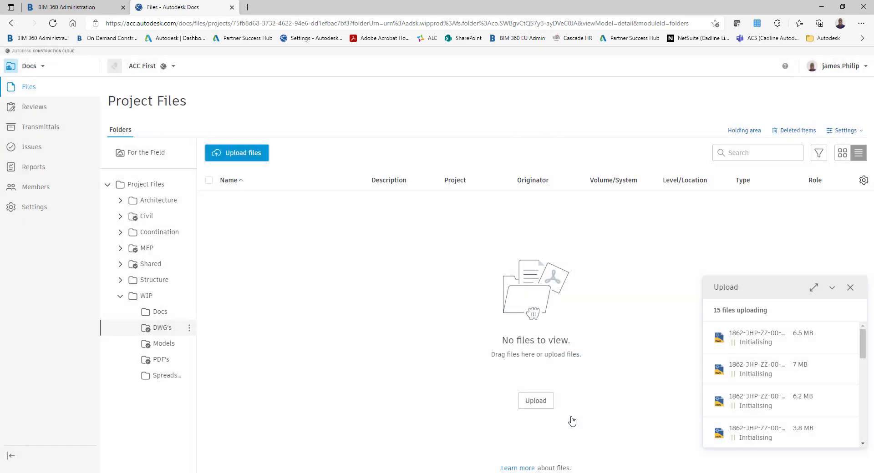